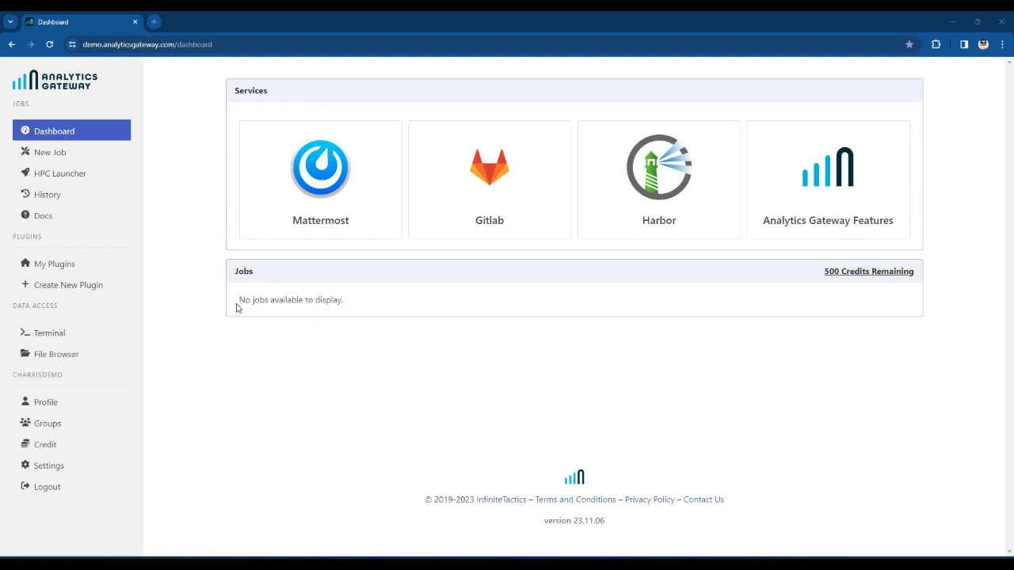
Look through the dashboard's job list and the plugins offered for a new job, and view the data access terminal.
drag(238, 300, 346, 305)
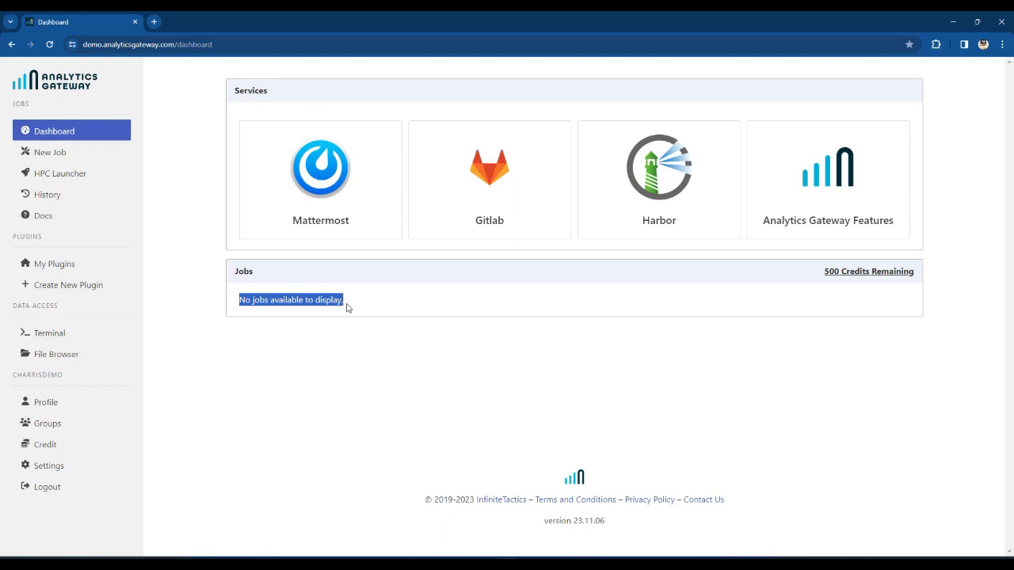
click(302, 340)
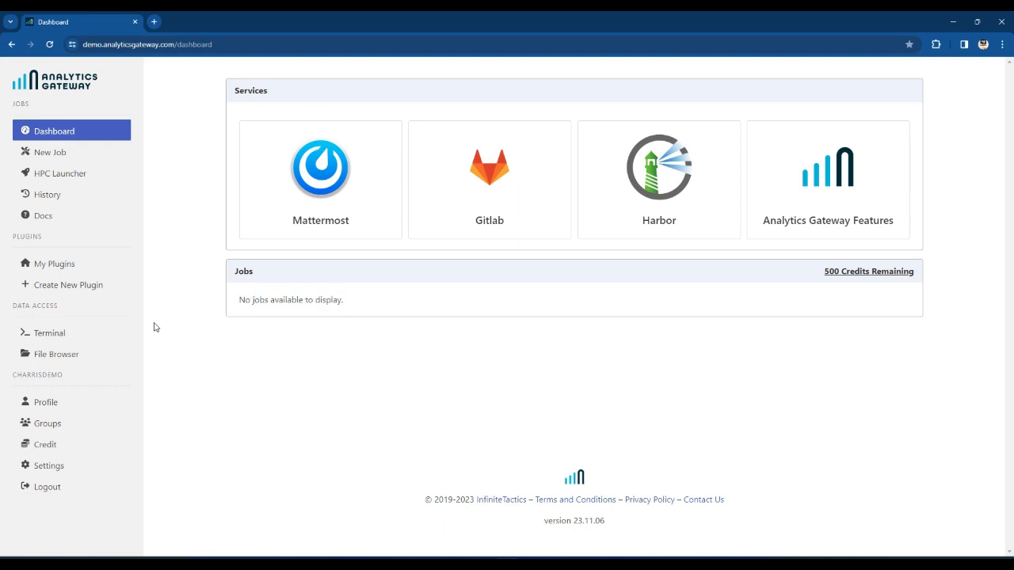
click(83, 158)
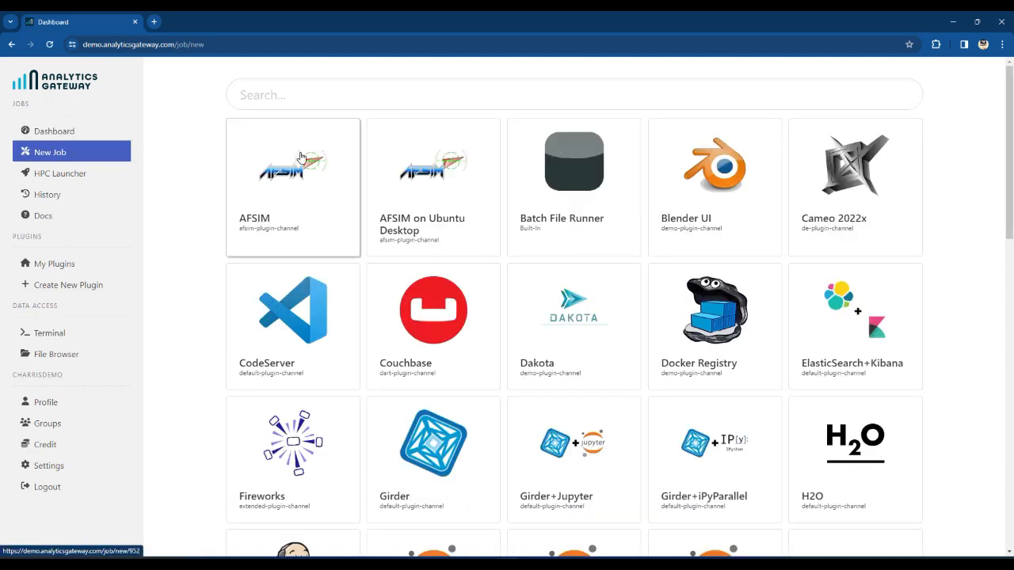
scroll(301, 156, down, 4)
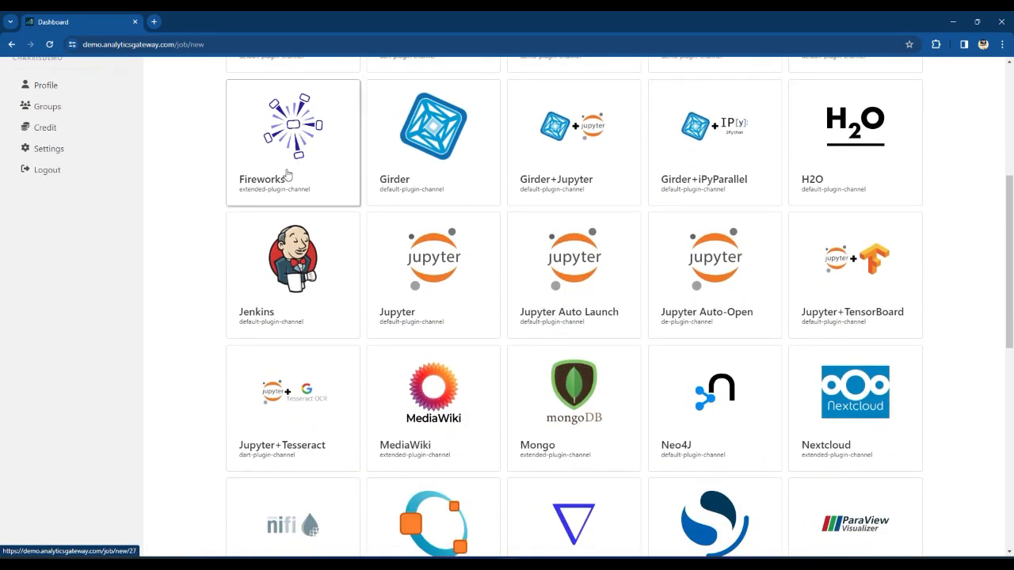
scroll(288, 175, down, 5)
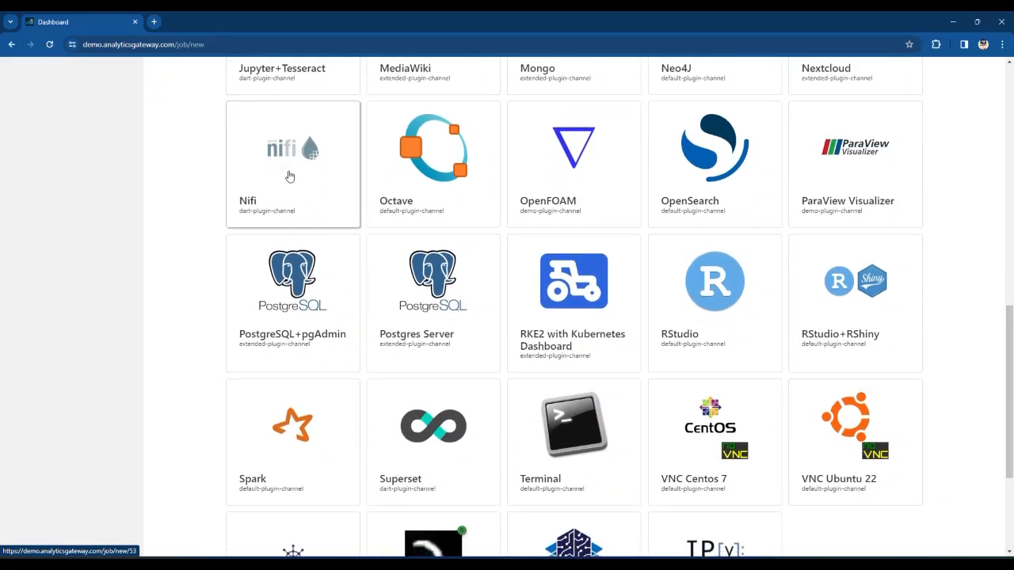
scroll(289, 175, down, 3)
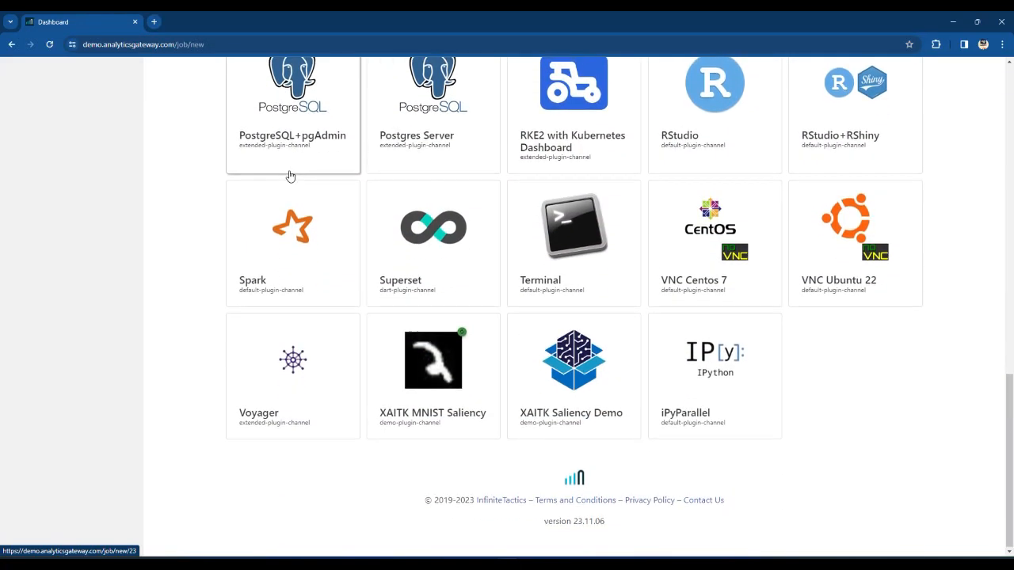
scroll(290, 175, up, 4)
scroll(290, 176, up, 5)
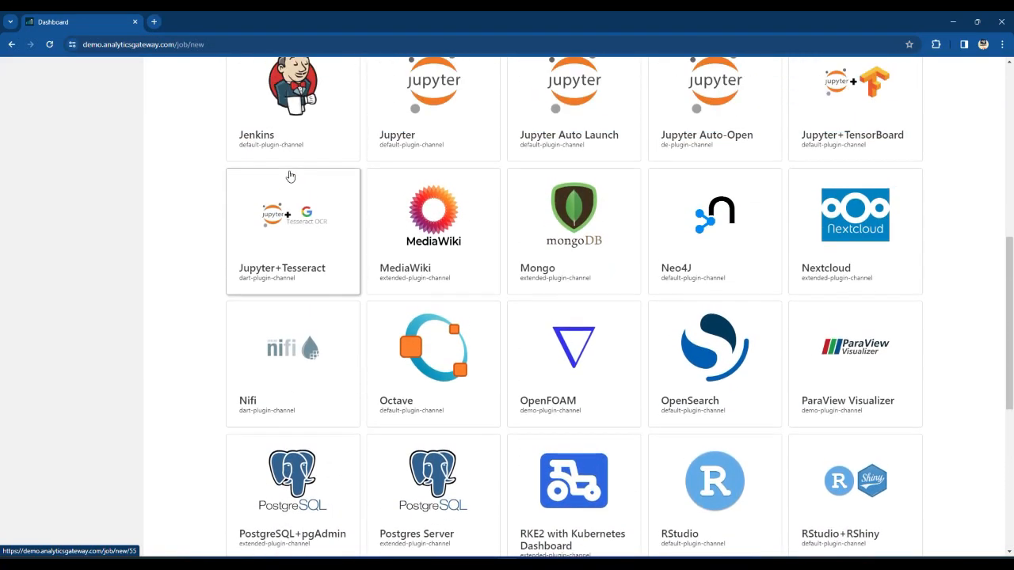
scroll(290, 176, up, 4)
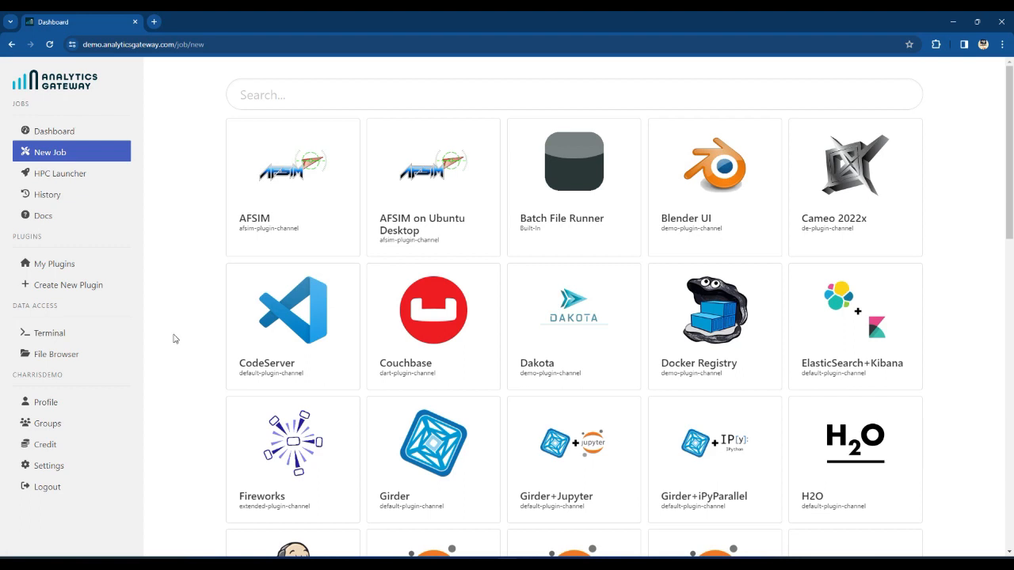
click(51, 338)
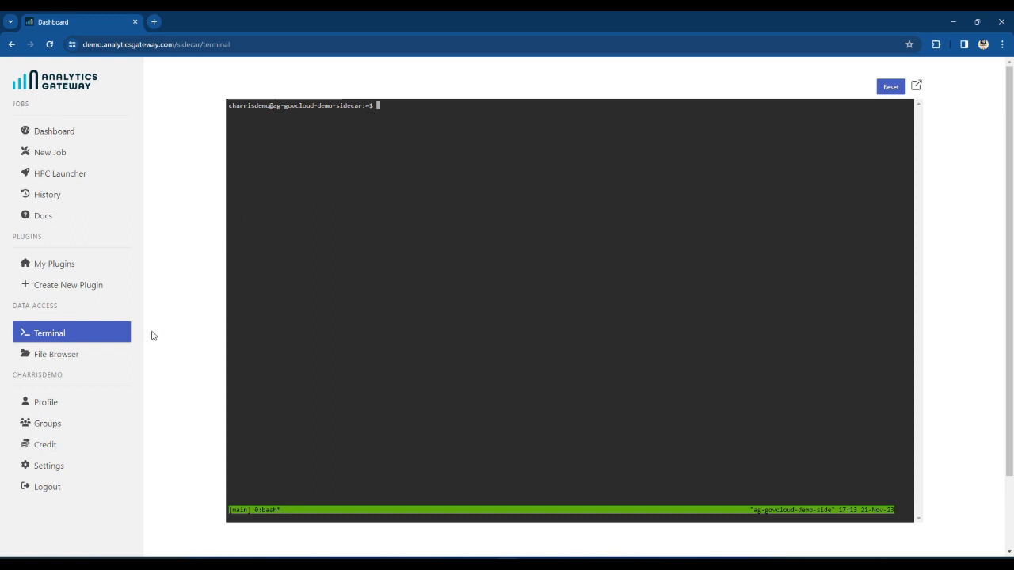
Upload the file Test - Jupyter - Combined.ipynb from the local Test_Scripts folder to the home folder in the File Browser.
click(69, 357)
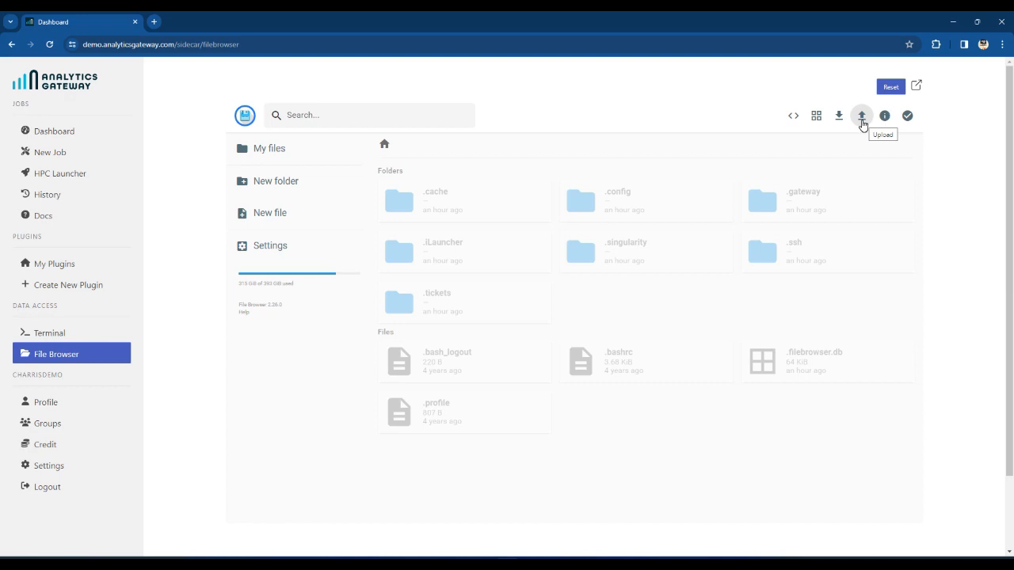
click(862, 119)
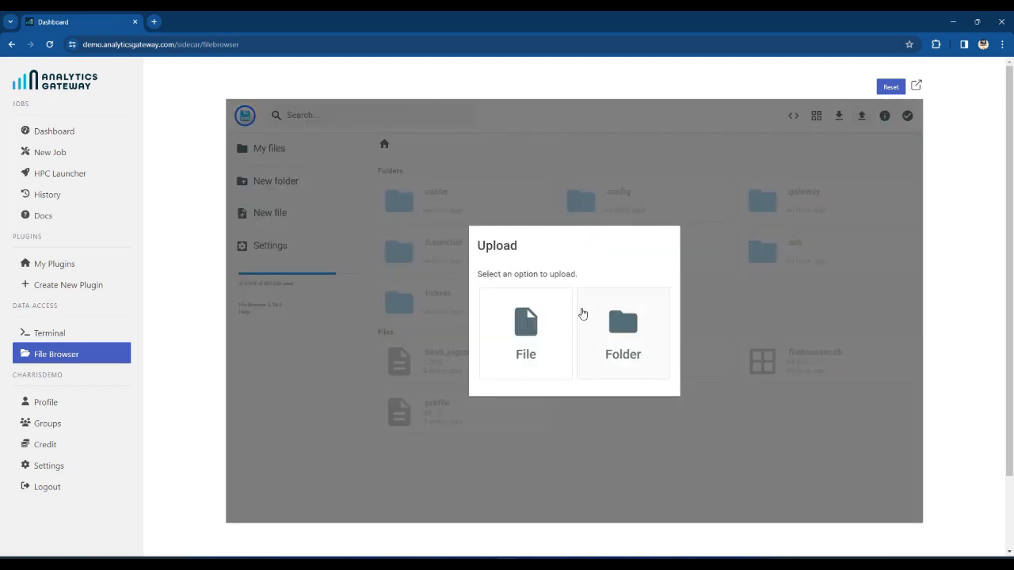
click(532, 336)
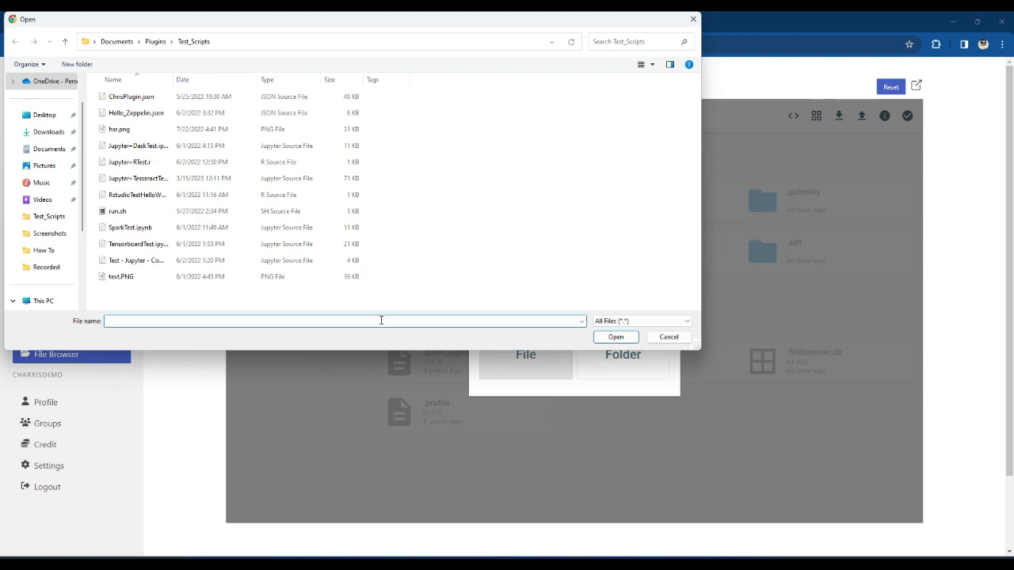
click(111, 265)
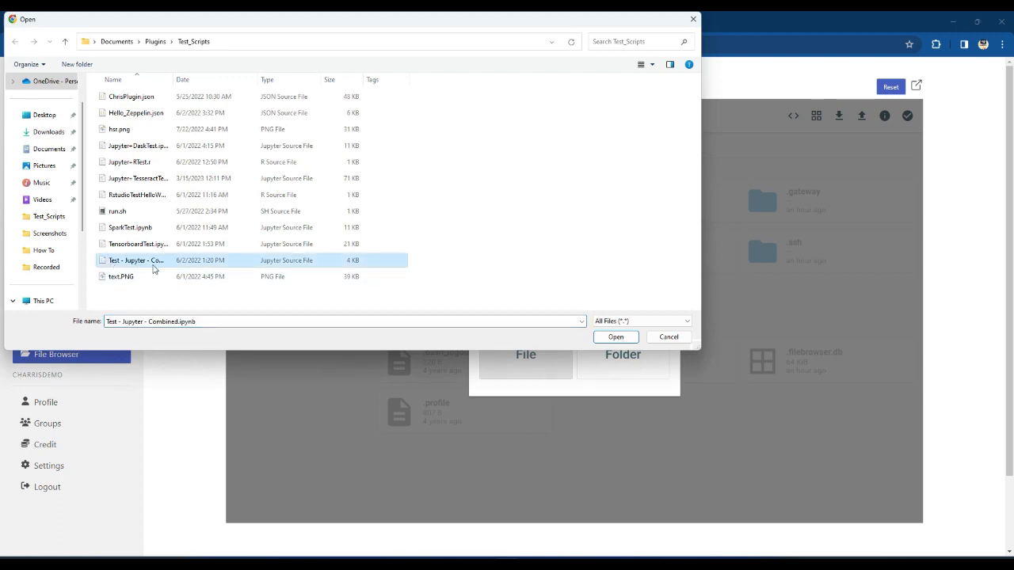
click(616, 338)
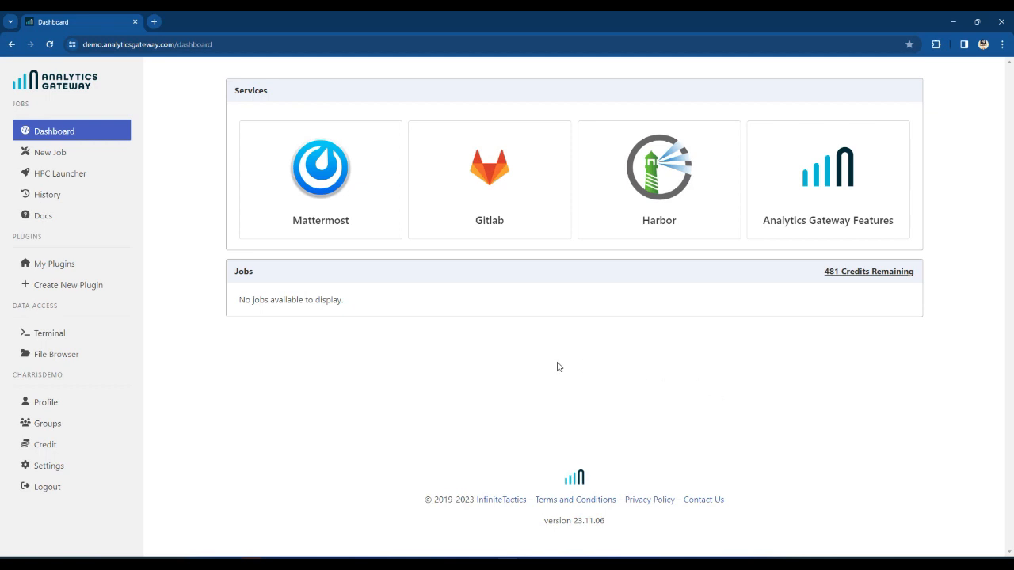
Start configuring a new CodeServer job and review its general settings, including the disk-space cost.
click(57, 153)
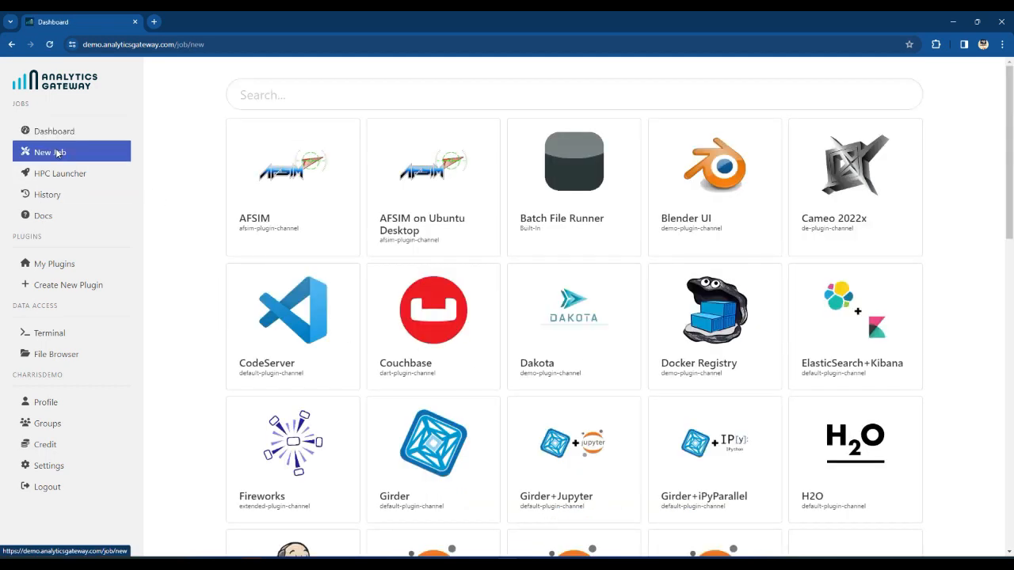
click(308, 320)
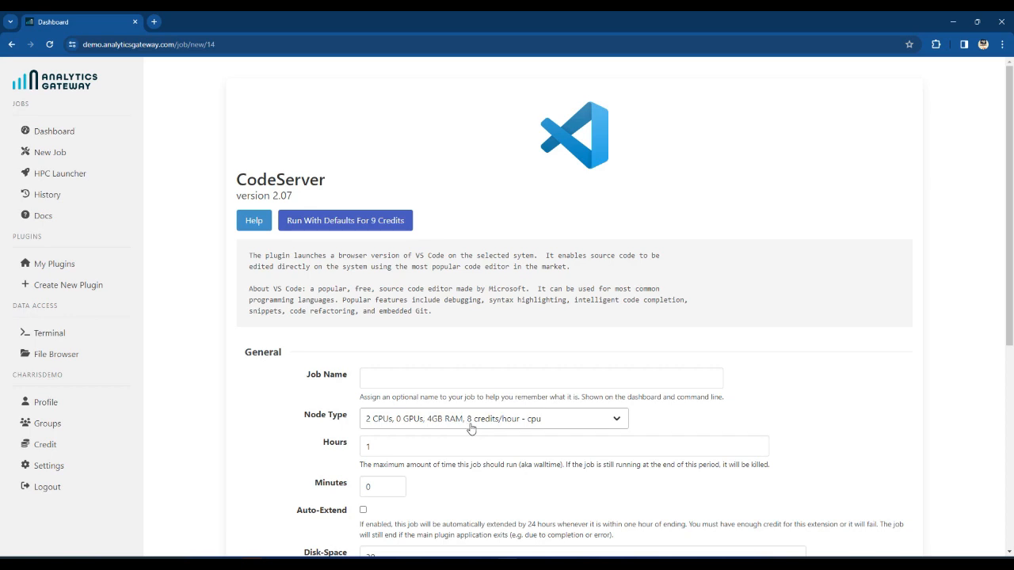
scroll(471, 428, down, 2)
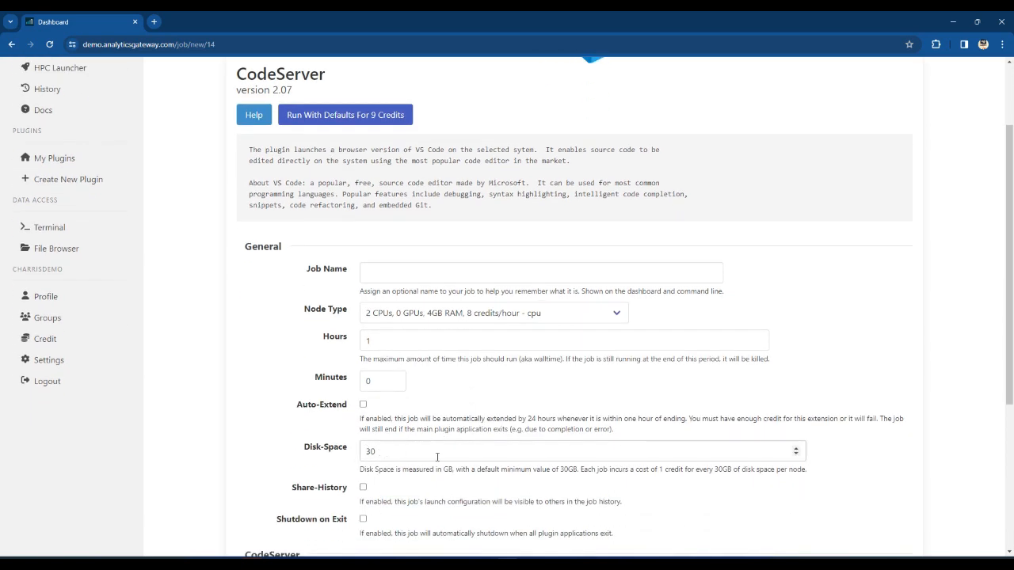
drag(660, 473, 690, 481)
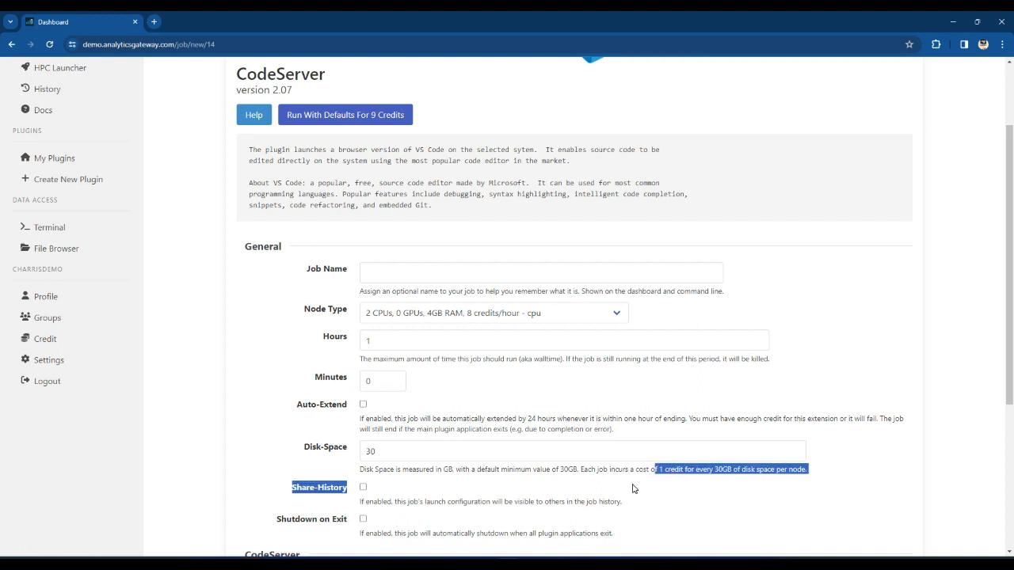
click(573, 503)
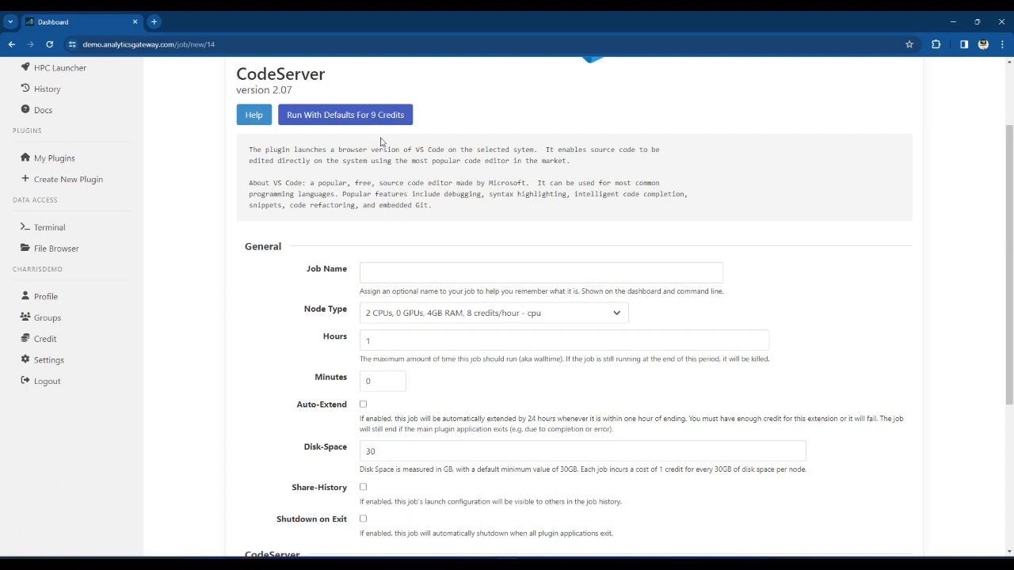
Set the CodeServer job to 2 hours on the p3.16xlarge node type and check its credit cost.
click(383, 342)
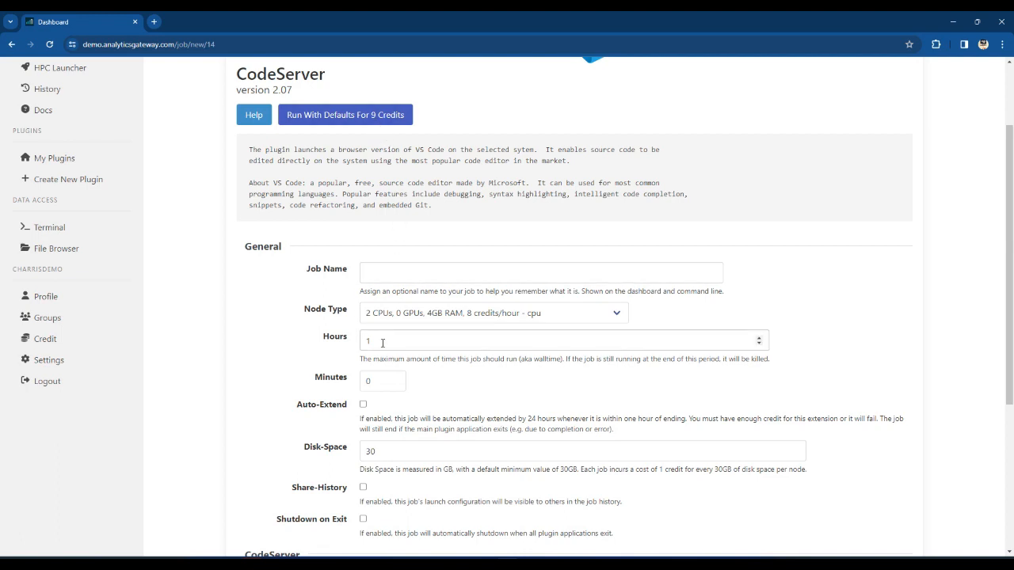
click(380, 342)
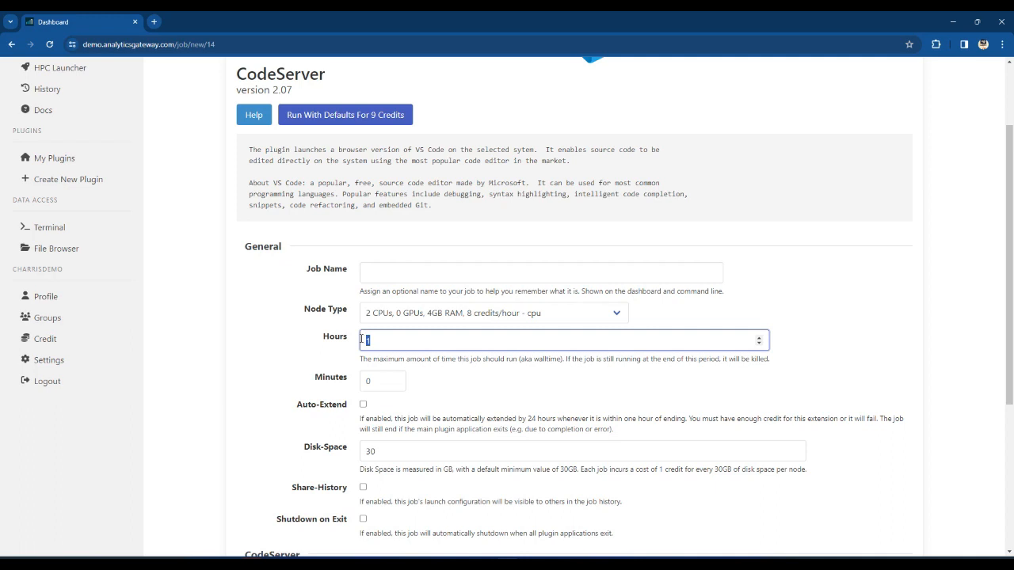
click(377, 382)
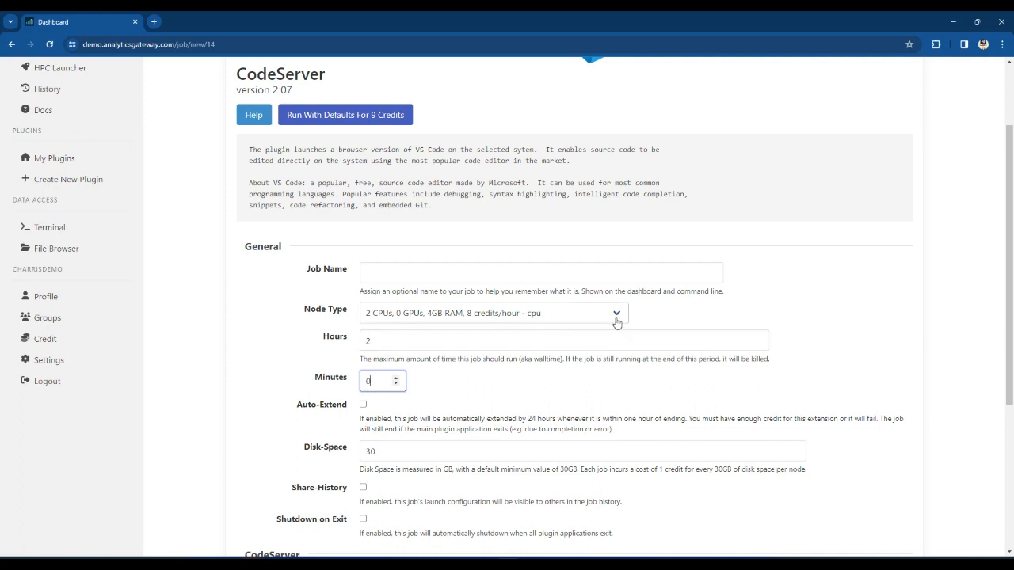
click(616, 320)
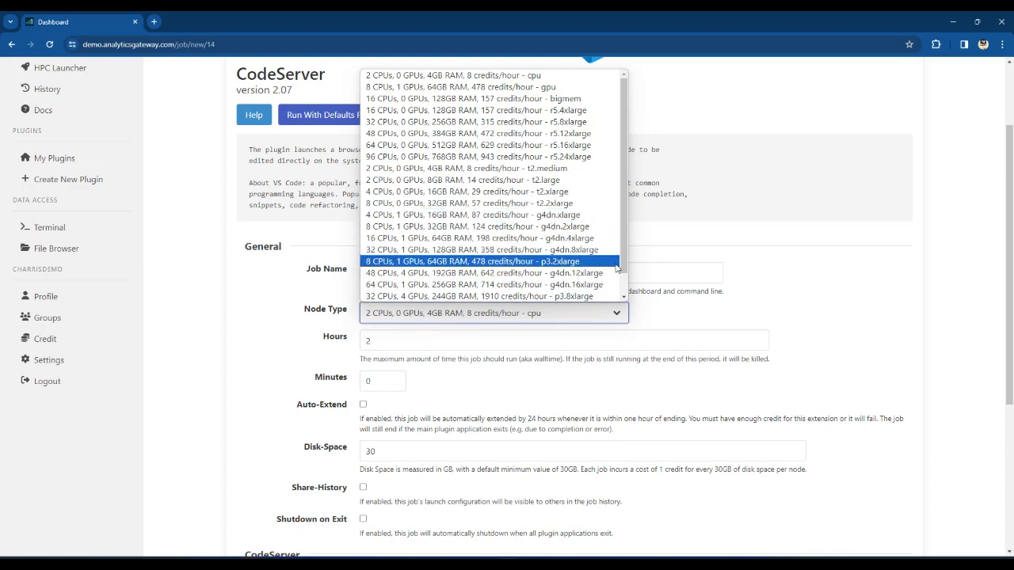
drag(624, 271, 623, 291)
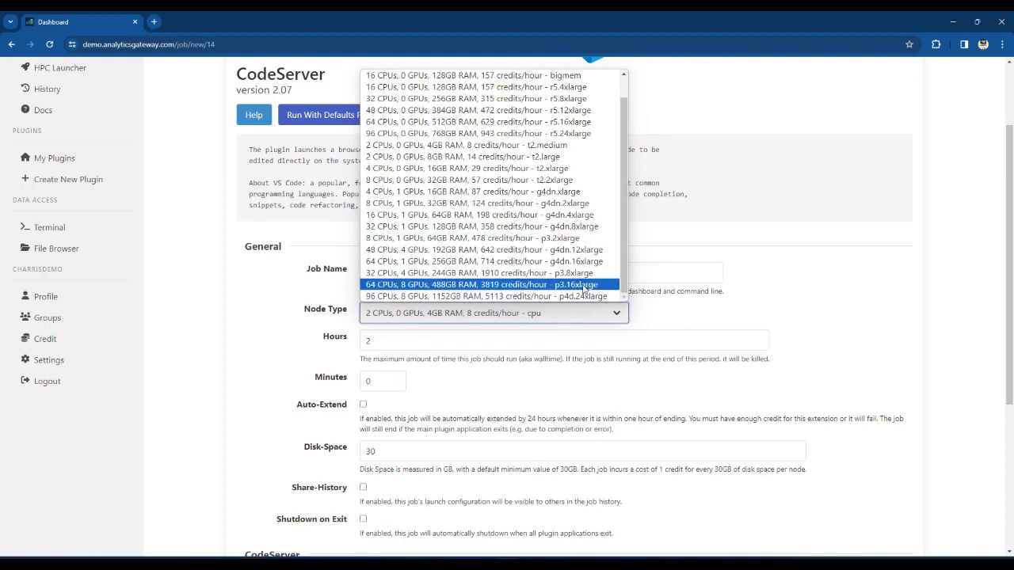
click(497, 285)
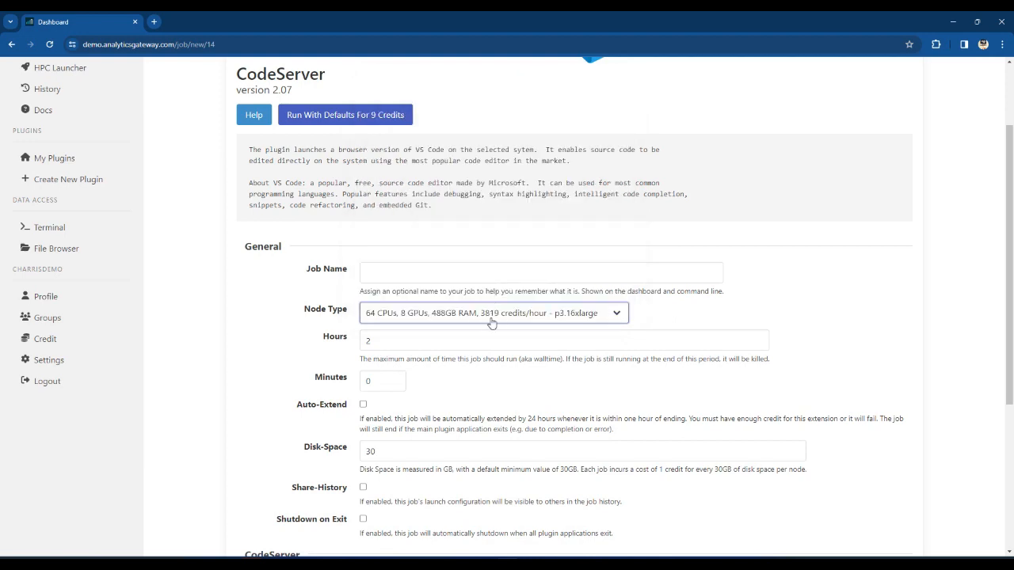
scroll(479, 337, down, 3)
scroll(475, 340, down, 1)
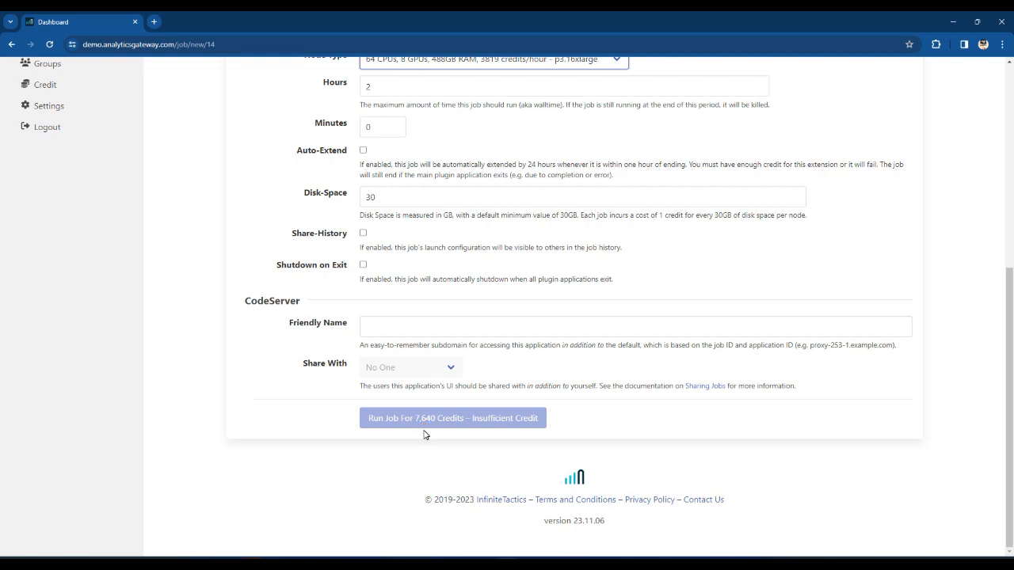
Run the CodeServer job with its default settings.
scroll(424, 432, up, 3)
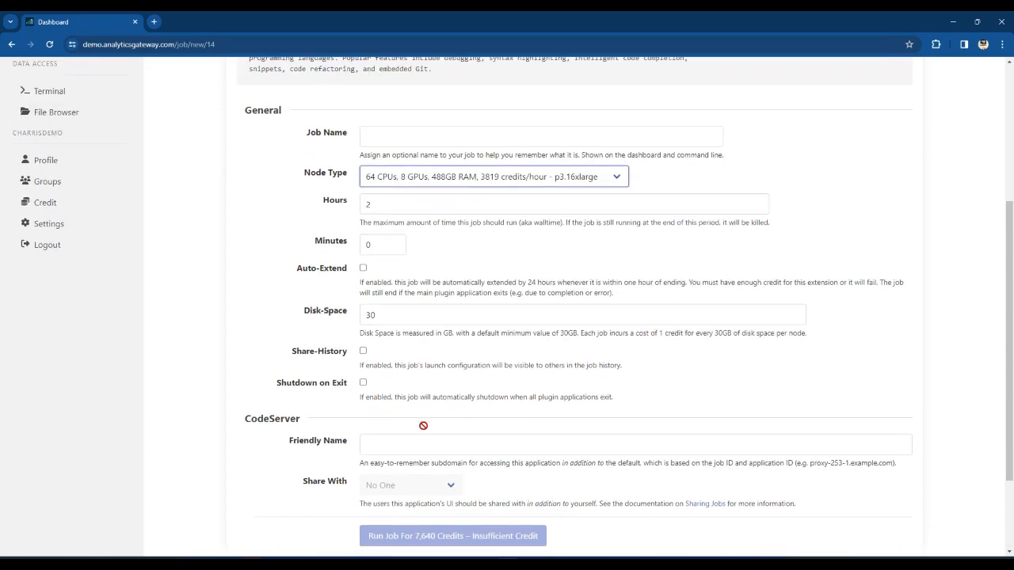
scroll(424, 430, up, 2)
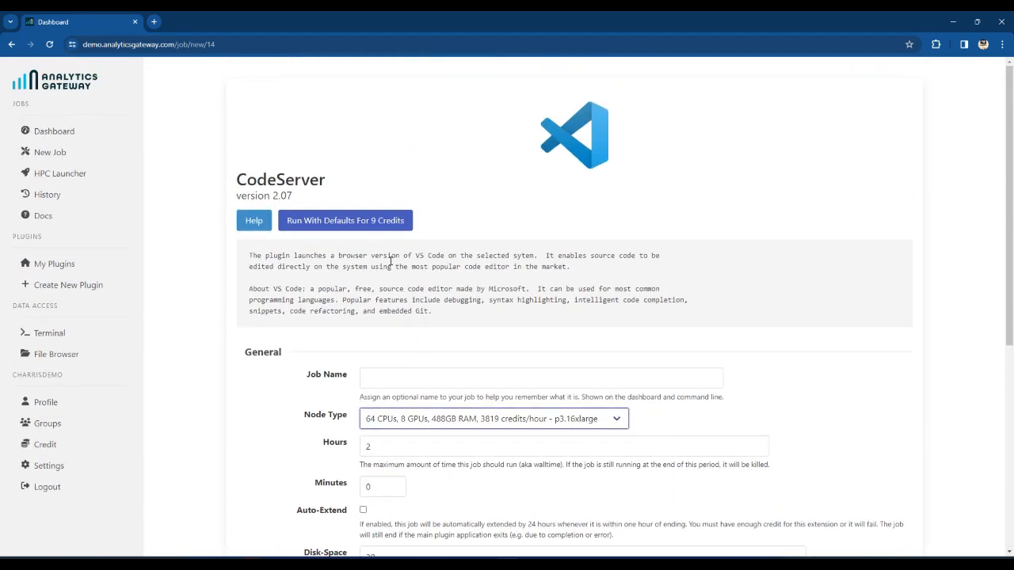
click(348, 230)
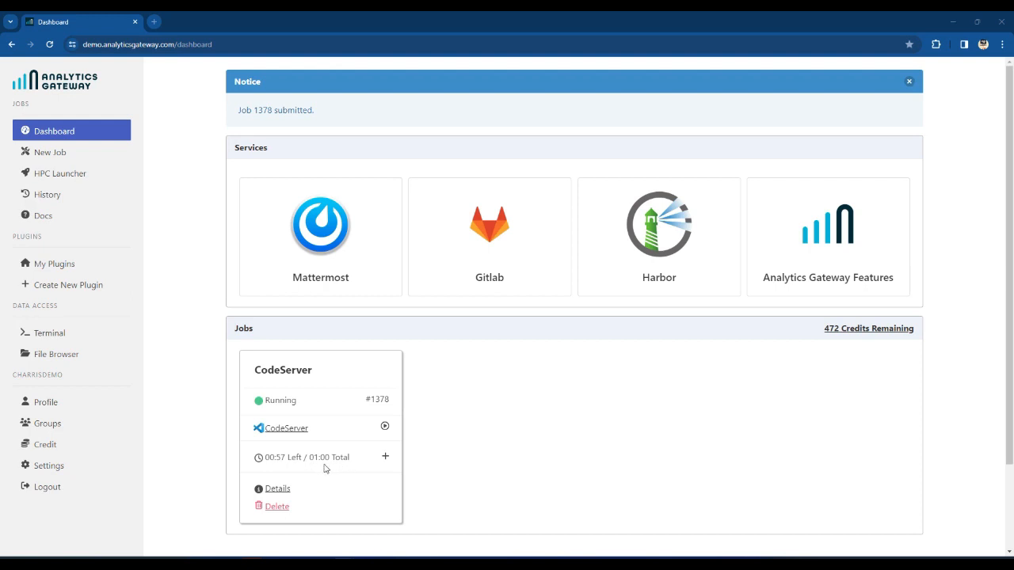
Enable Auto-Extend for the running CodeServer job and return to the dashboard.
click(386, 459)
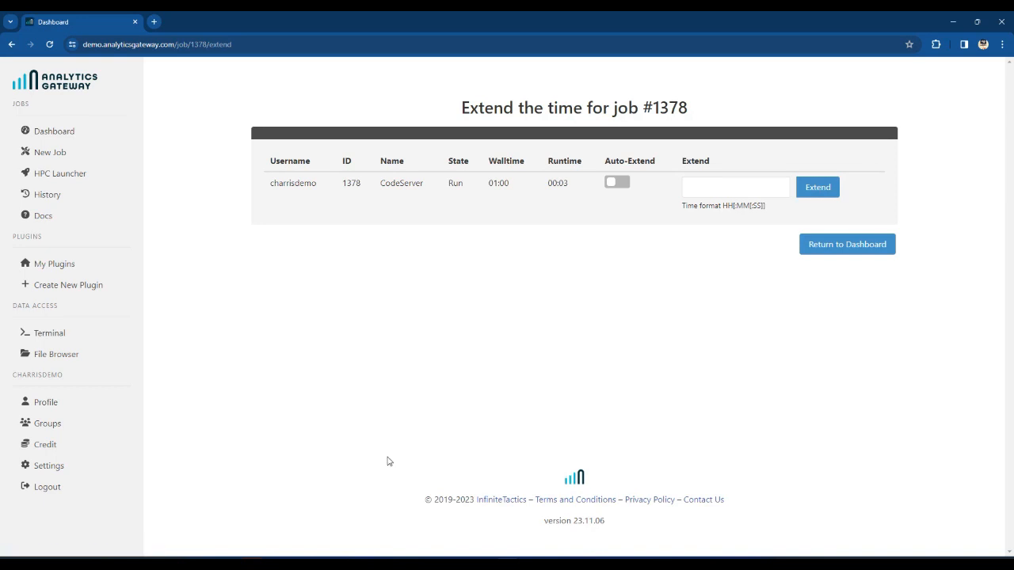
click(694, 187)
click(694, 187)
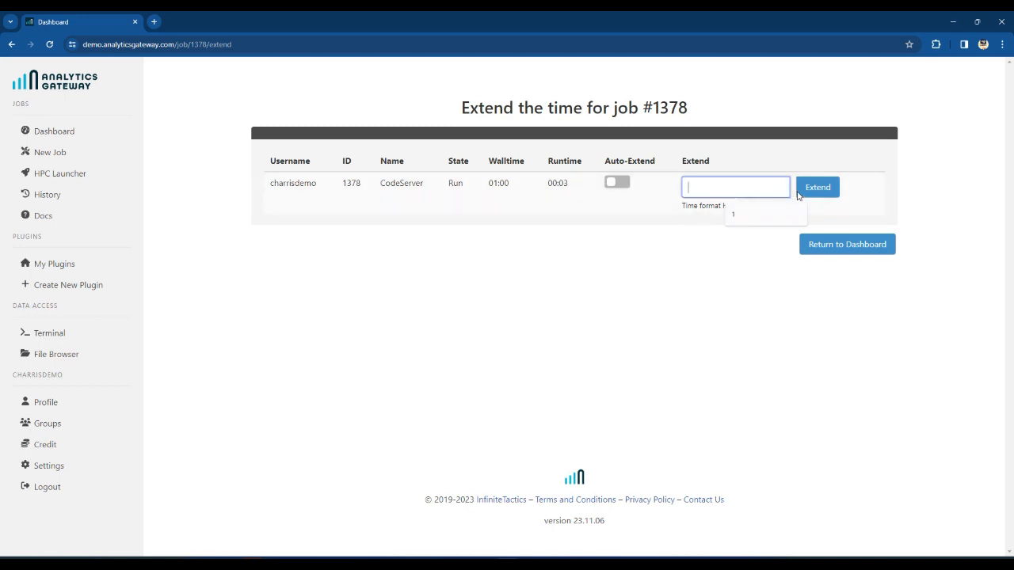
click(611, 187)
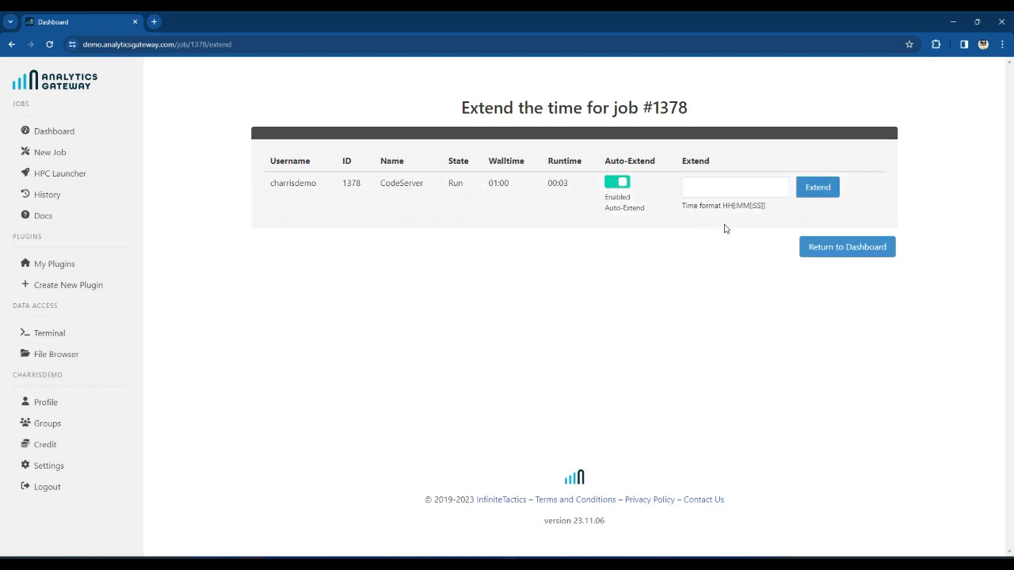
click(819, 249)
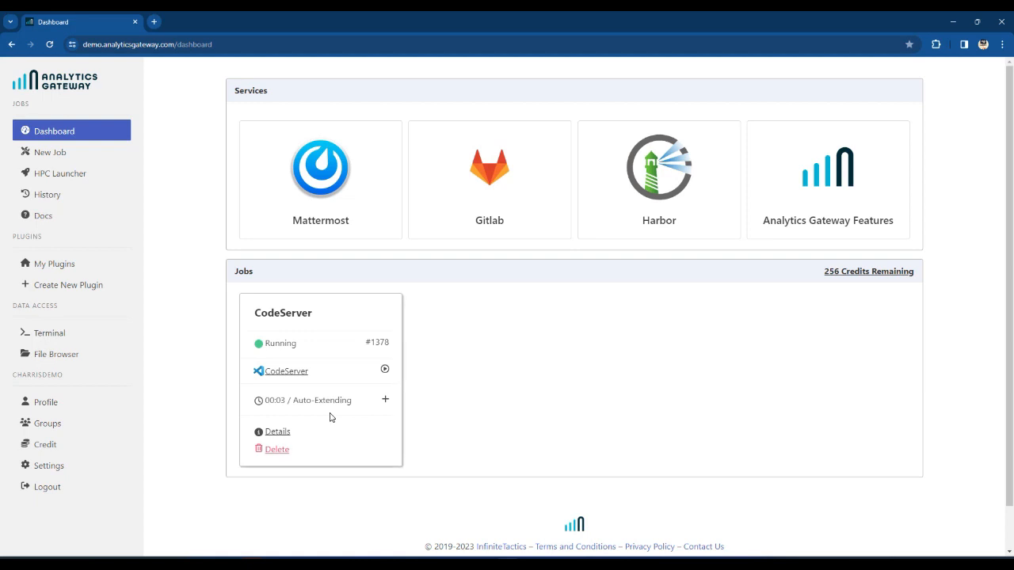
Open the node terminal from the running CodeServer job's details and run the top command in it.
click(277, 432)
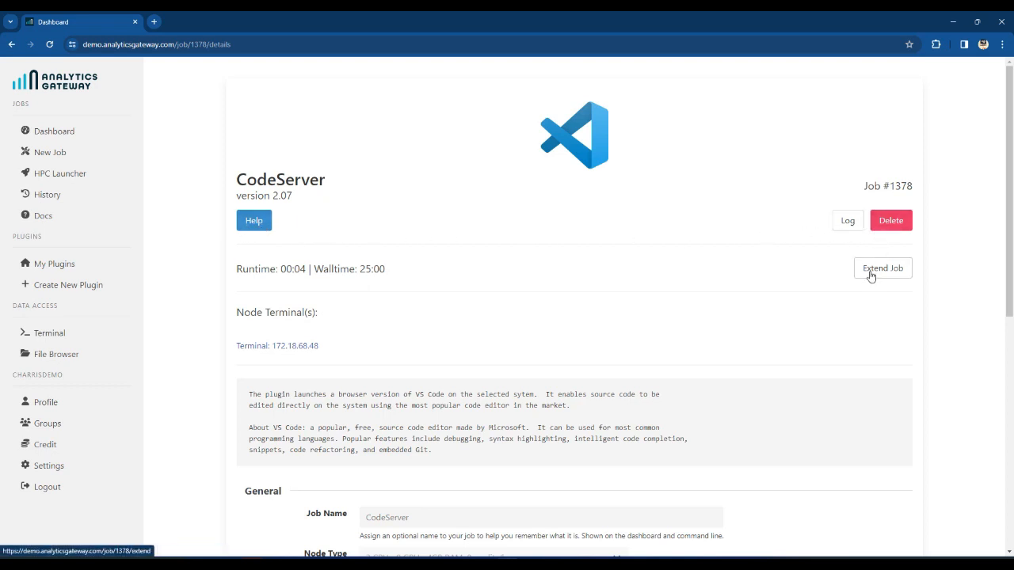
click(305, 347)
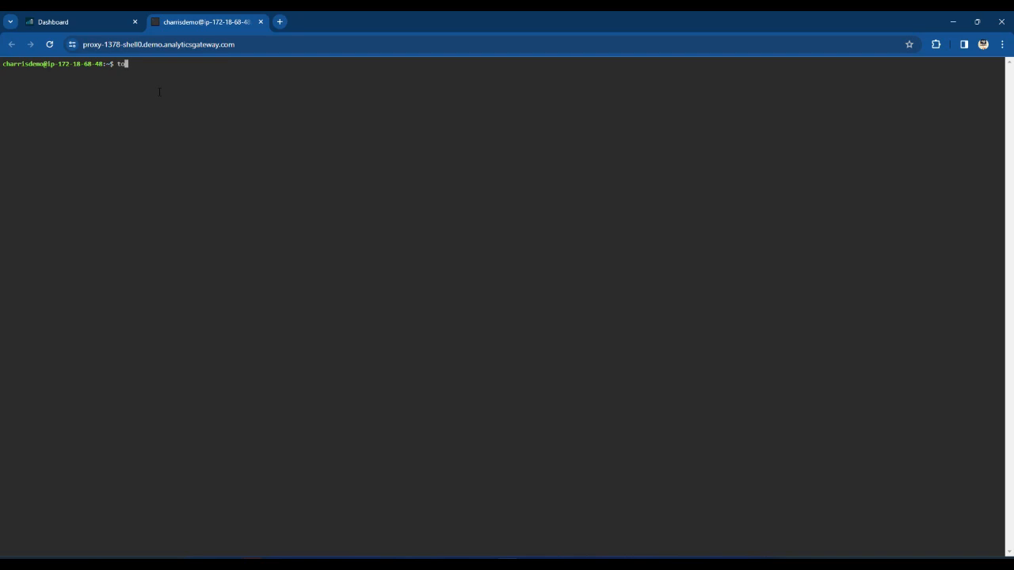
key(Return)
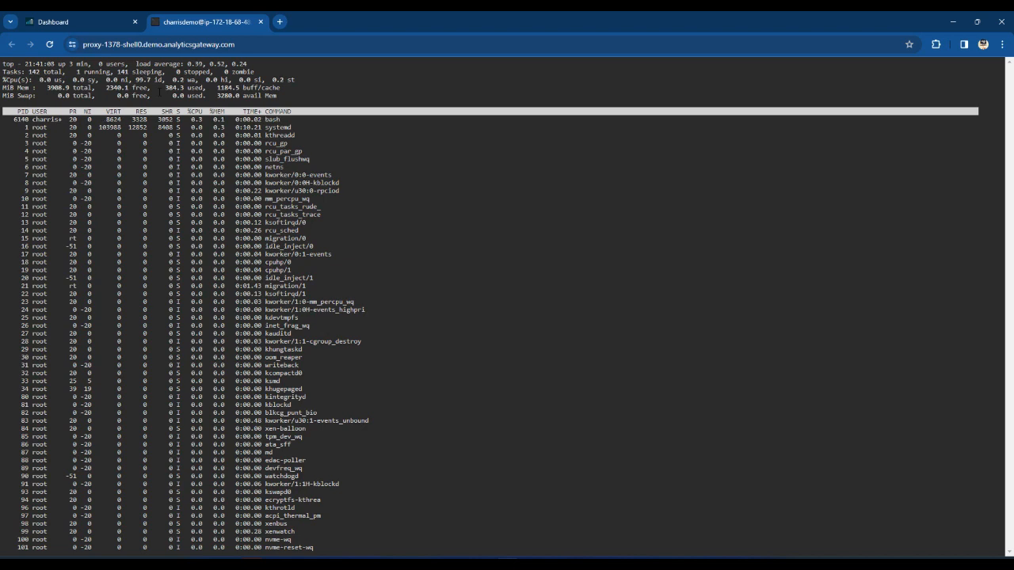
Return to the Analytics Gateway dashboard and permanently delete the running CodeServer job.
click(77, 24)
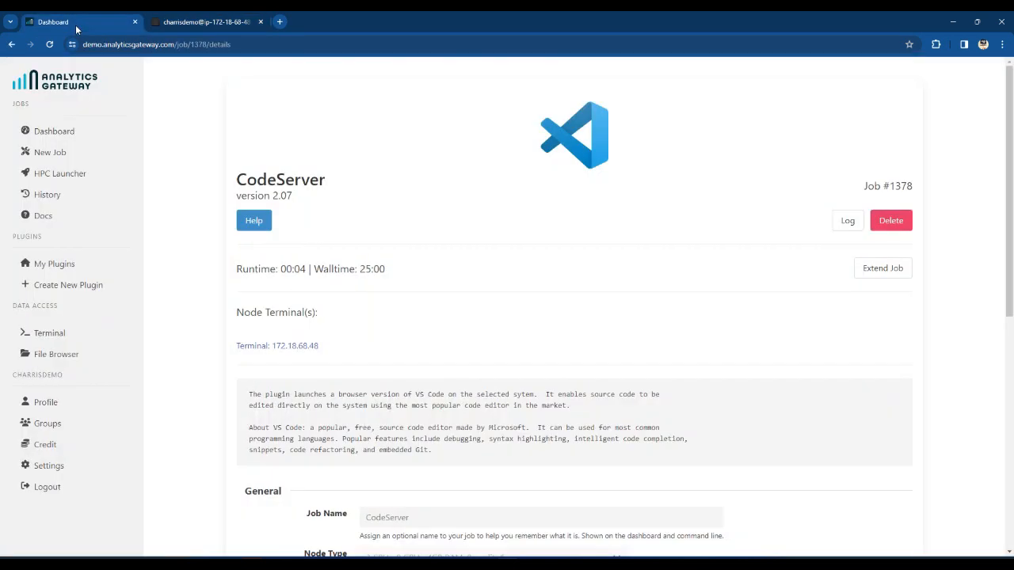
click(60, 133)
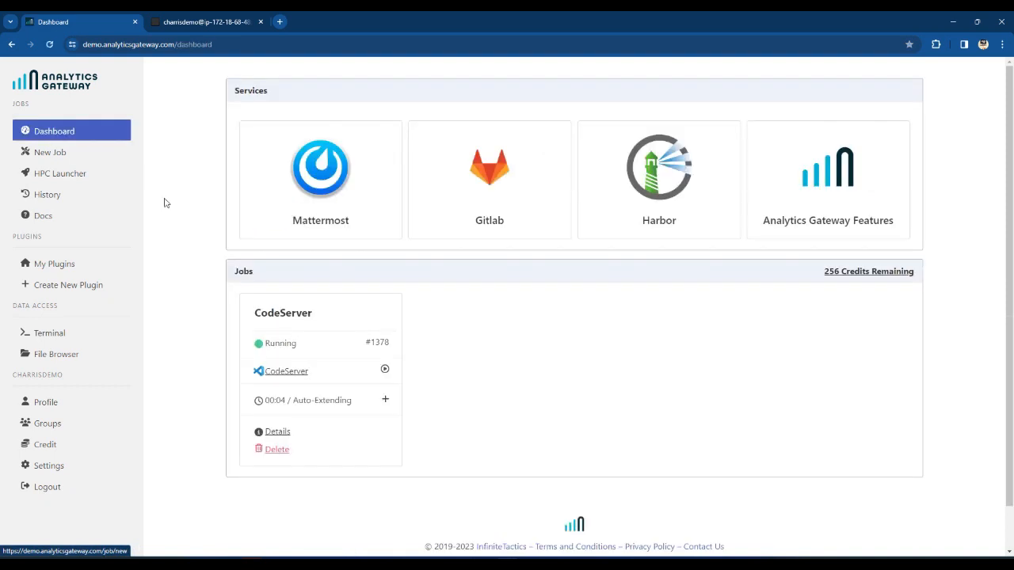
click(277, 450)
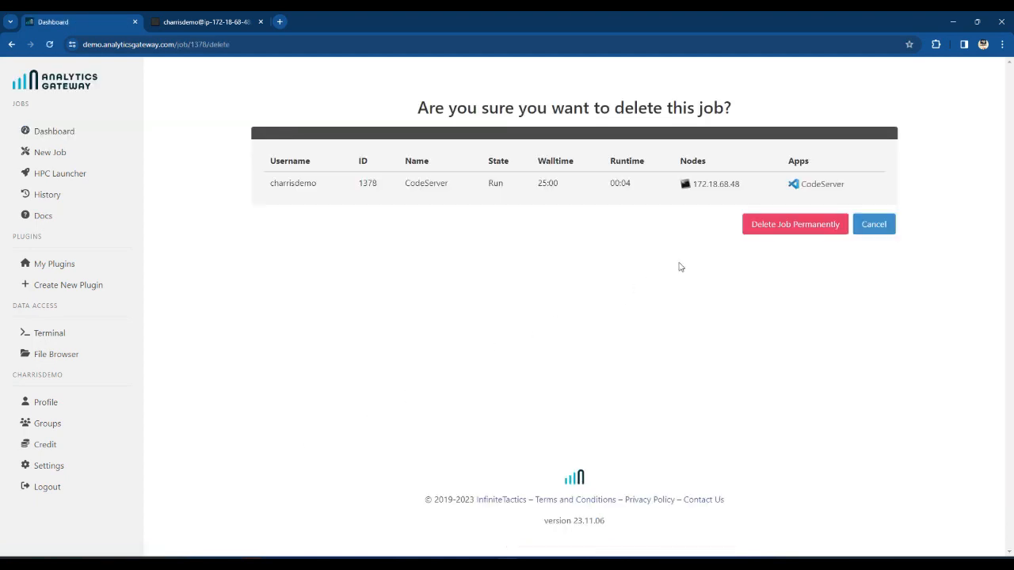
click(799, 231)
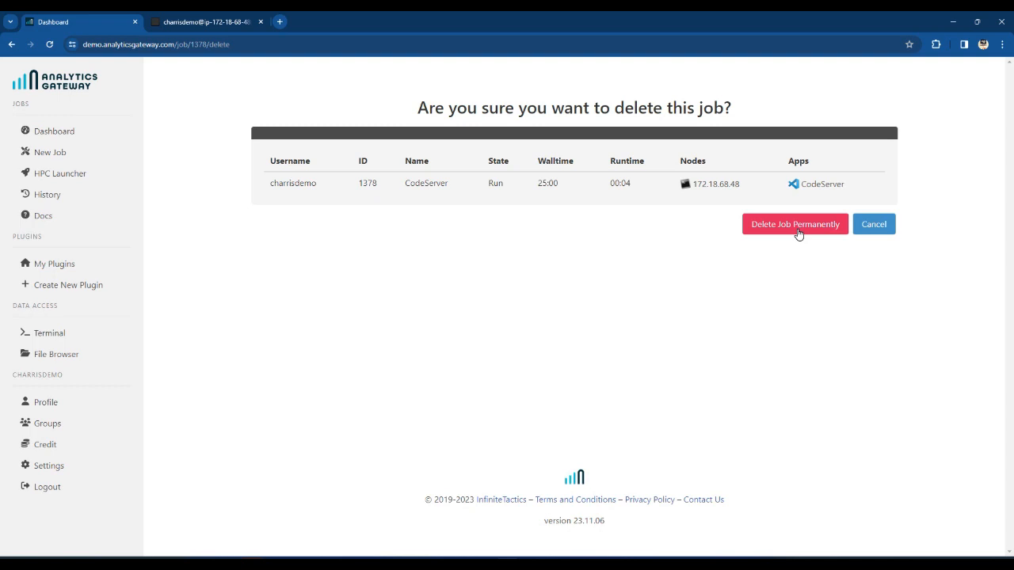
click(798, 231)
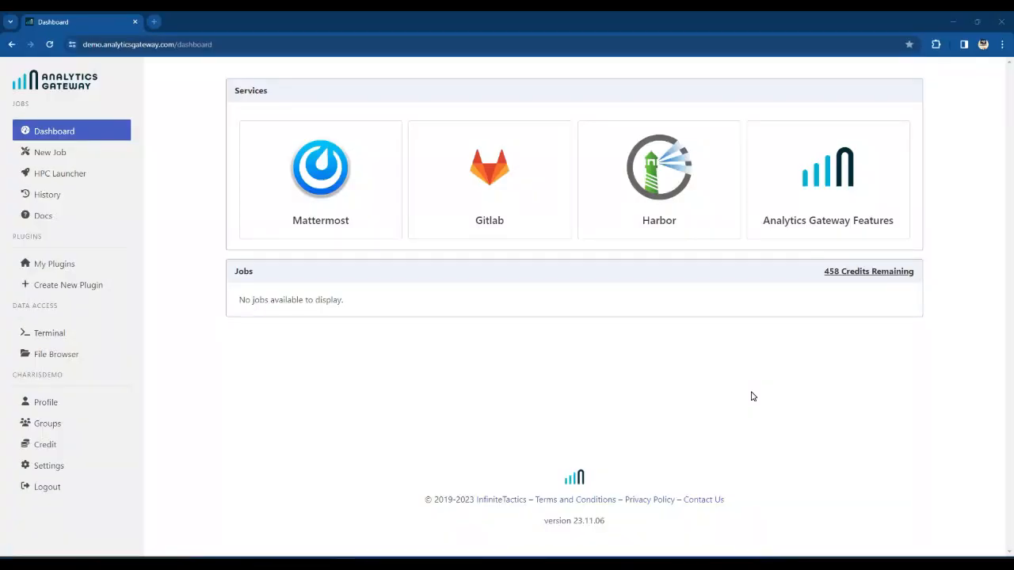
Review the account's credit balance and its history of credit transactions.
click(844, 272)
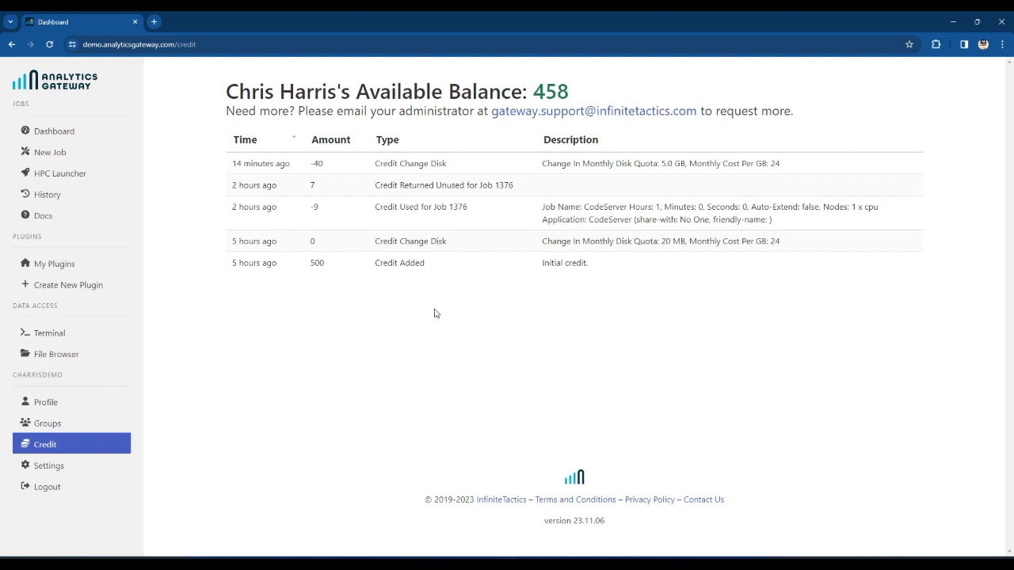
click(65, 451)
Change the user's disk quota to 2 gb in the settings and check the resulting entry in the credit history.
click(48, 469)
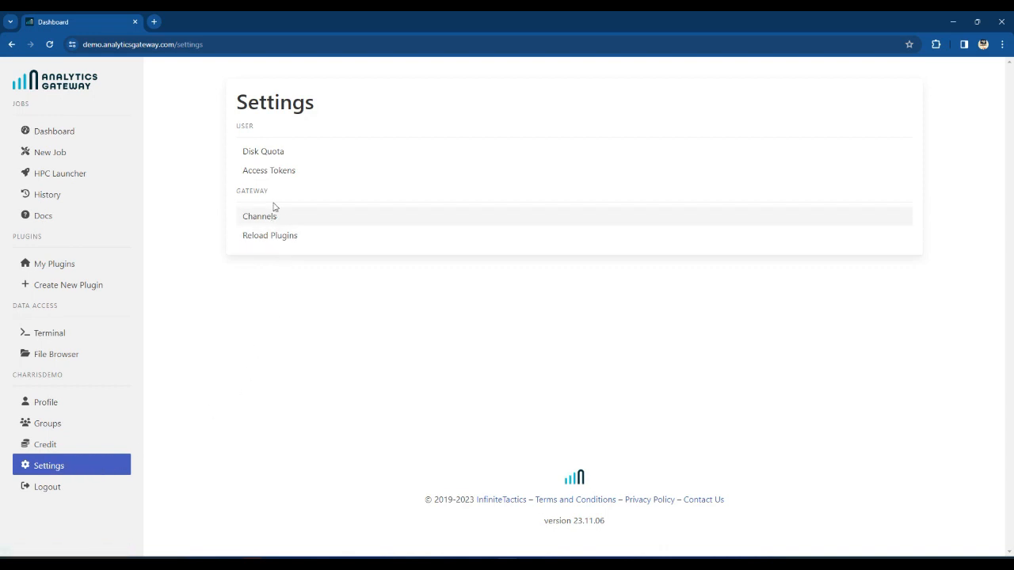
click(269, 155)
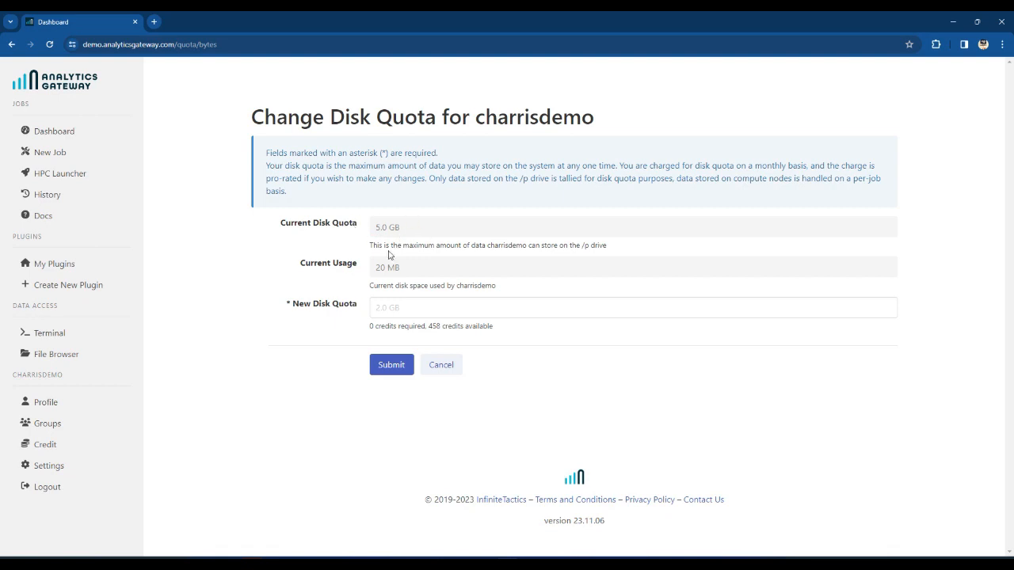
click(387, 308)
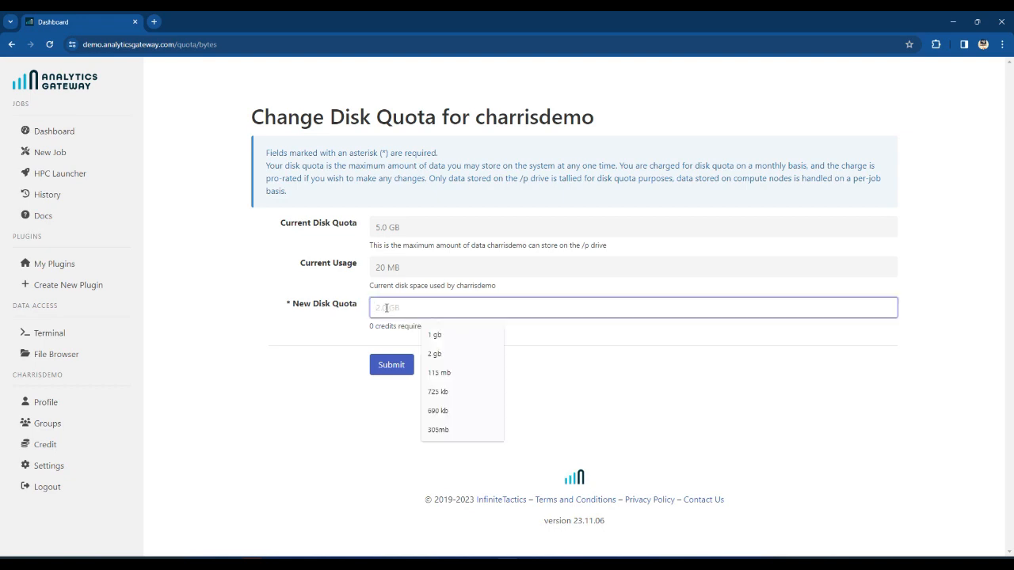
text(2)
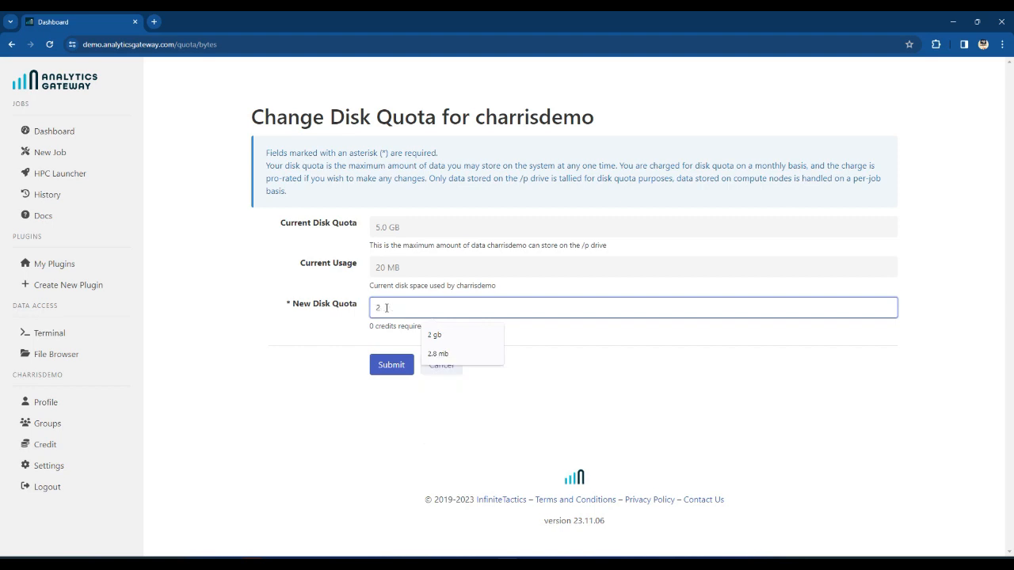
text( gb)
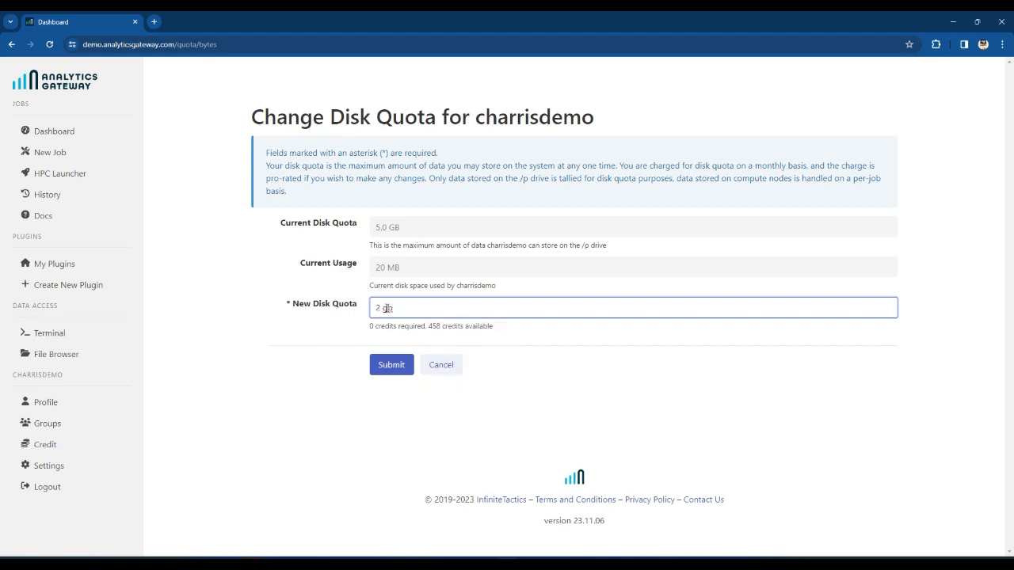
click(497, 334)
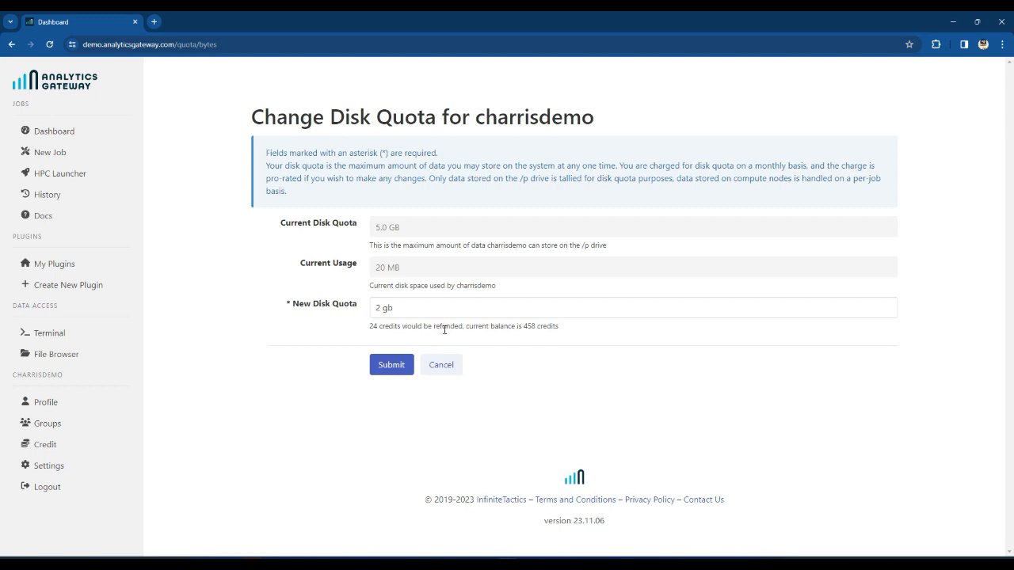
click(401, 366)
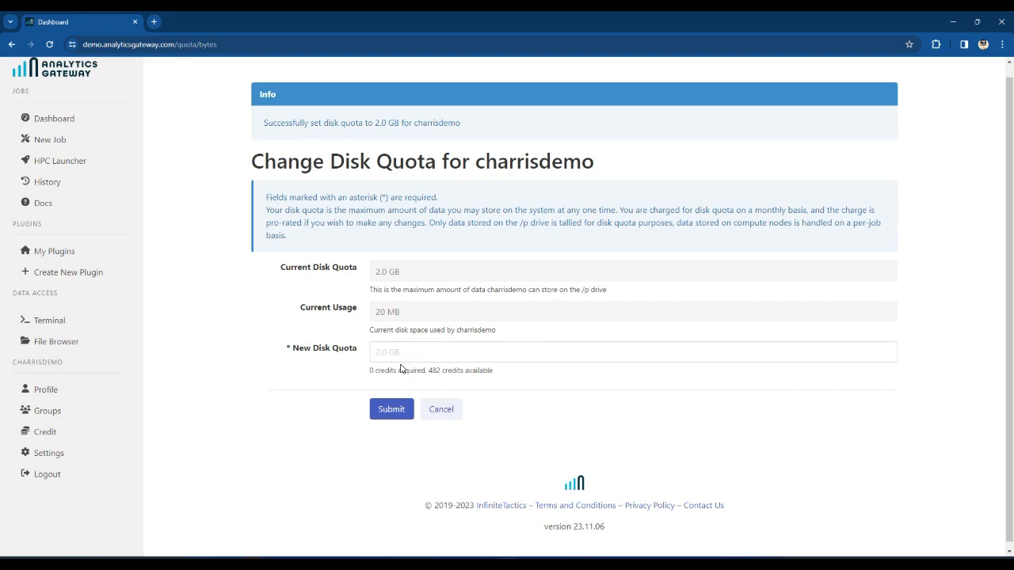
click(47, 436)
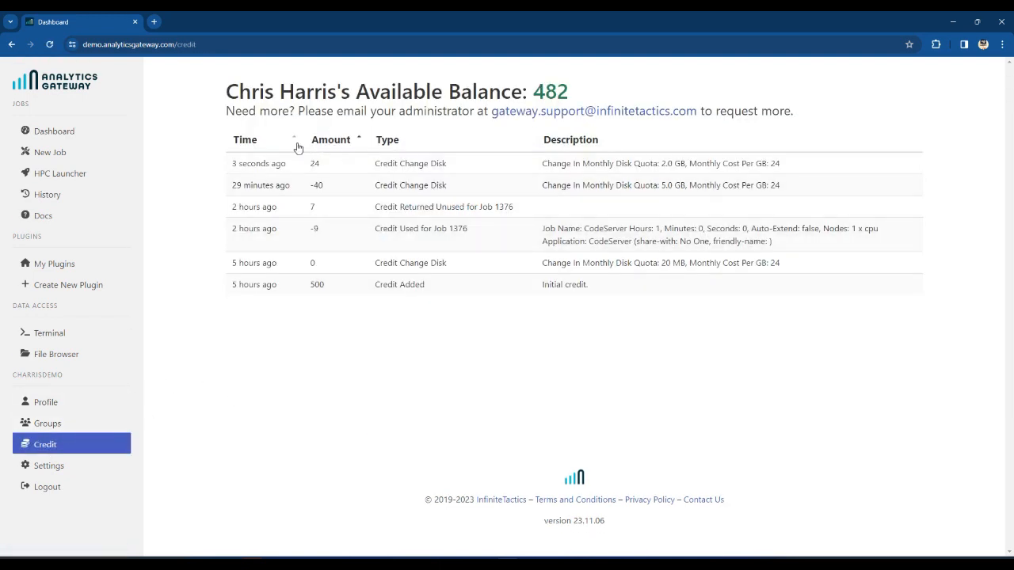